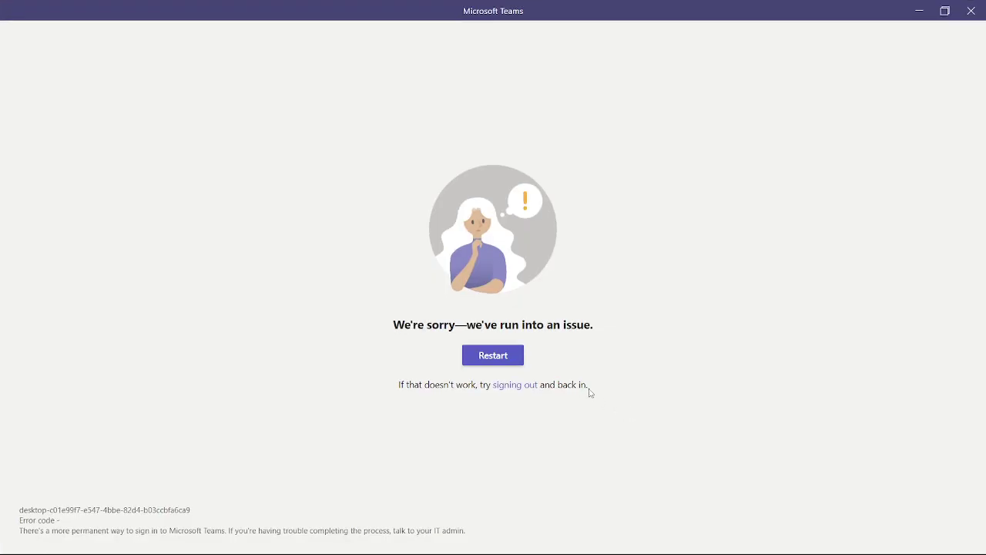
# - Close the Microsoft Teams error window to reveal the USDMXN 4-hour chart
pyautogui.click(980, 6)
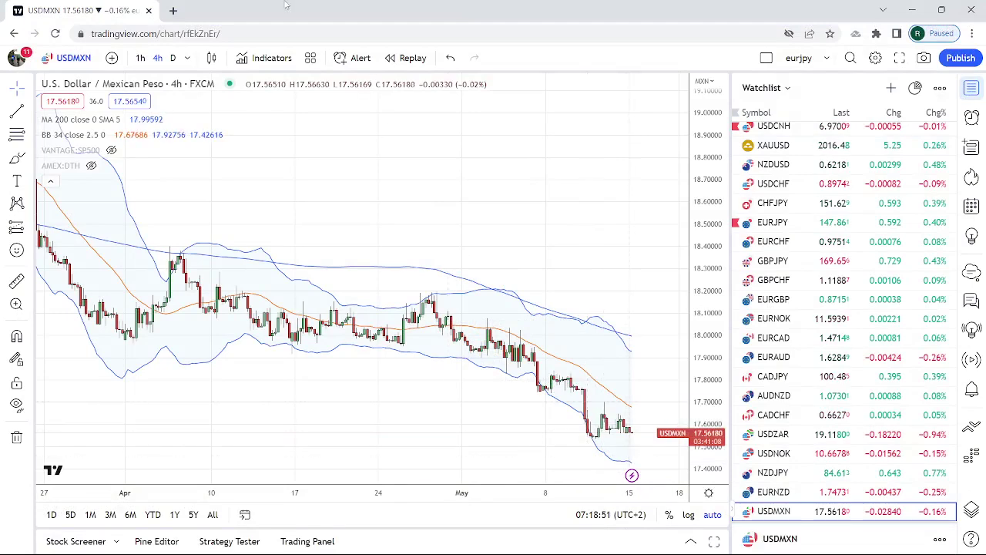
# - Put the USDMXN chart on the 1D timeframe and scroll through the watchlist
pyautogui.click(173, 58)
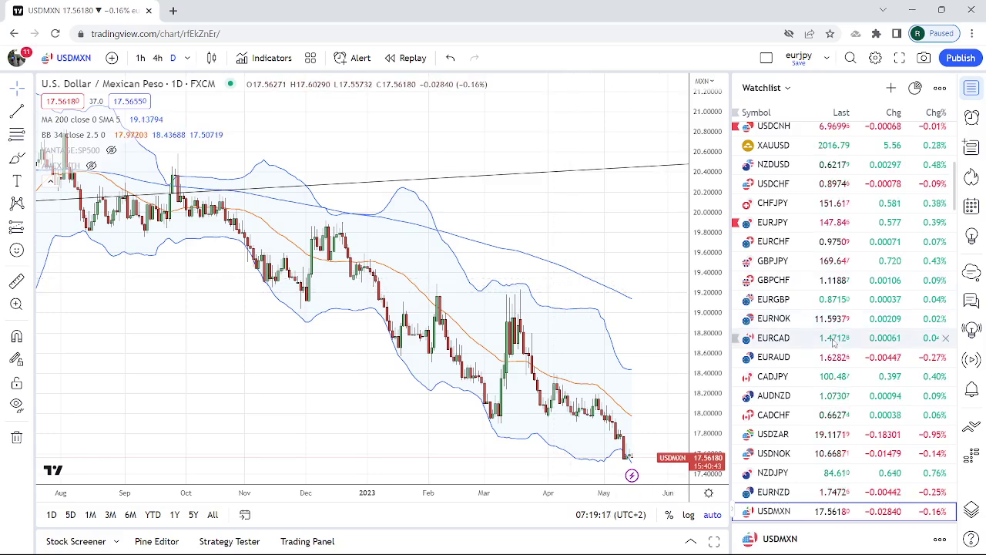
pyautogui.scroll(3, 833, 344)
pyautogui.scroll(2, 834, 345)
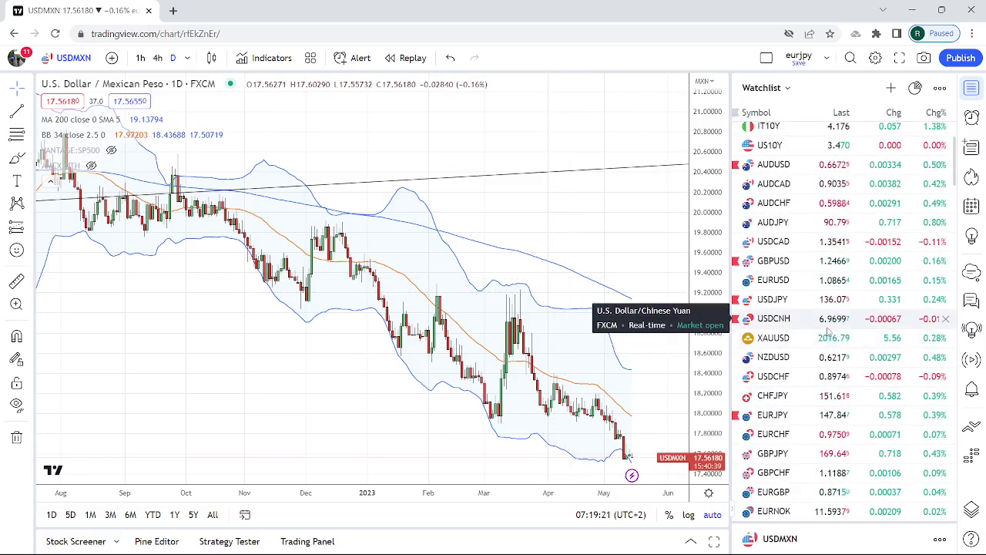
pyautogui.scroll(-2, 828, 327)
pyautogui.scroll(2, 827, 332)
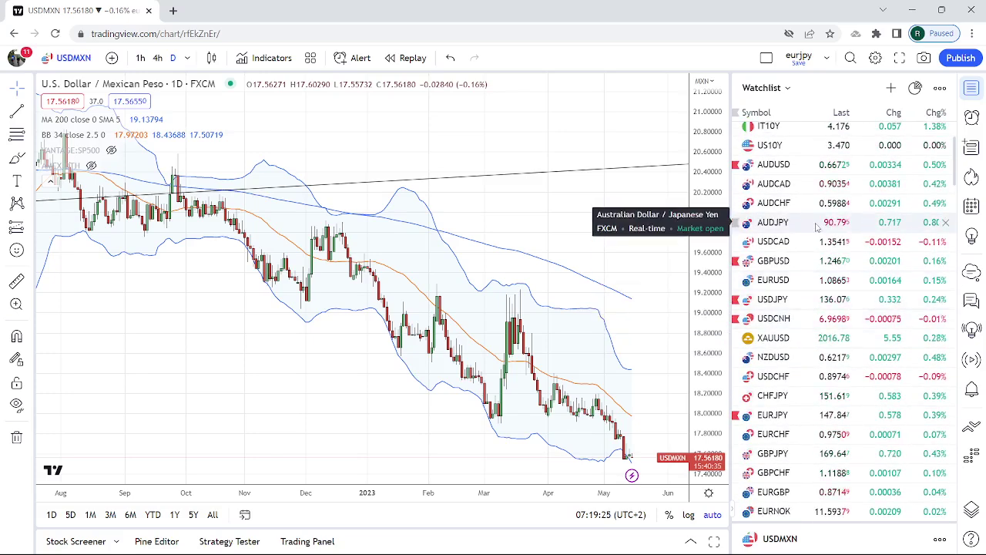
# - Load EURUSD from the watchlist, zoom in, and set it to the 4h timeframe
pyautogui.click(784, 285)
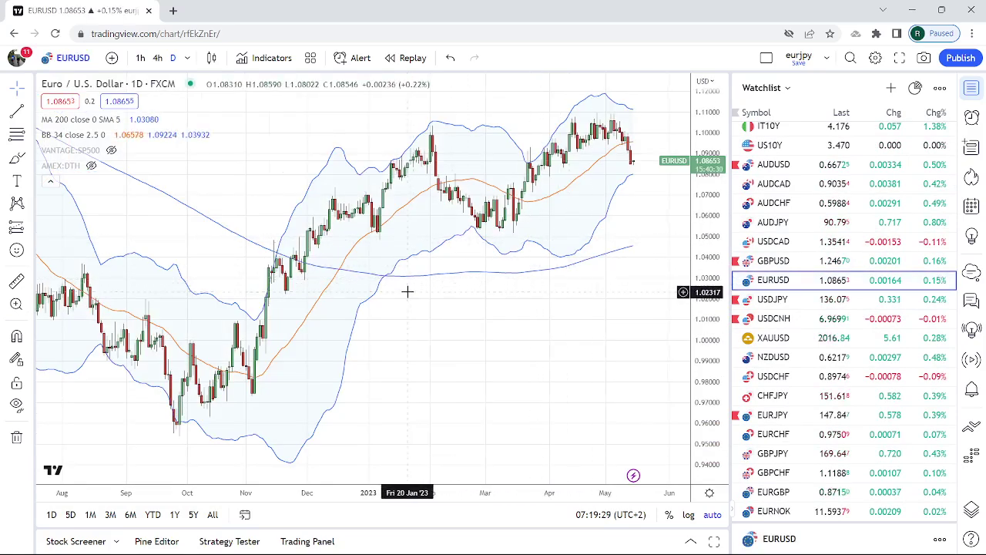
pyautogui.scroll(3, 408, 292)
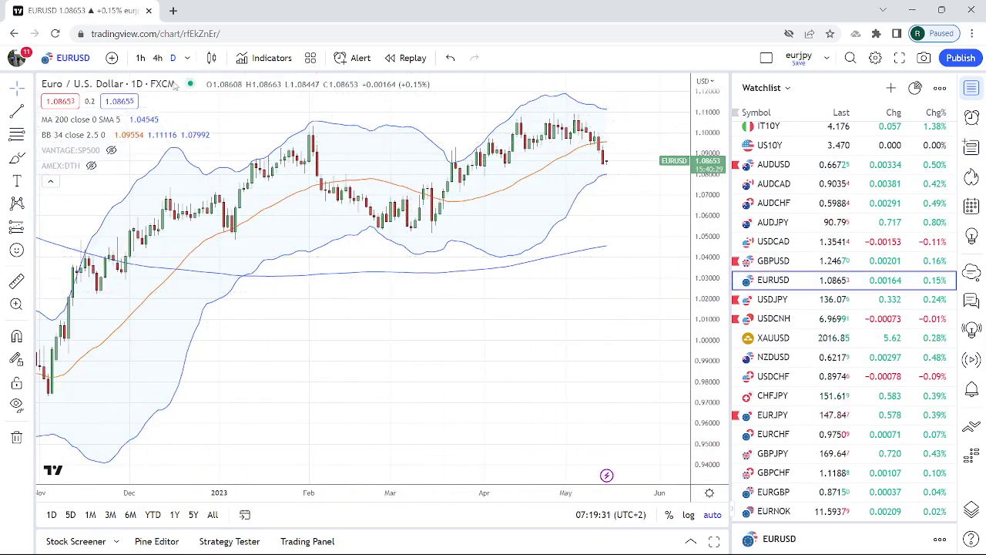
pyautogui.click(157, 57)
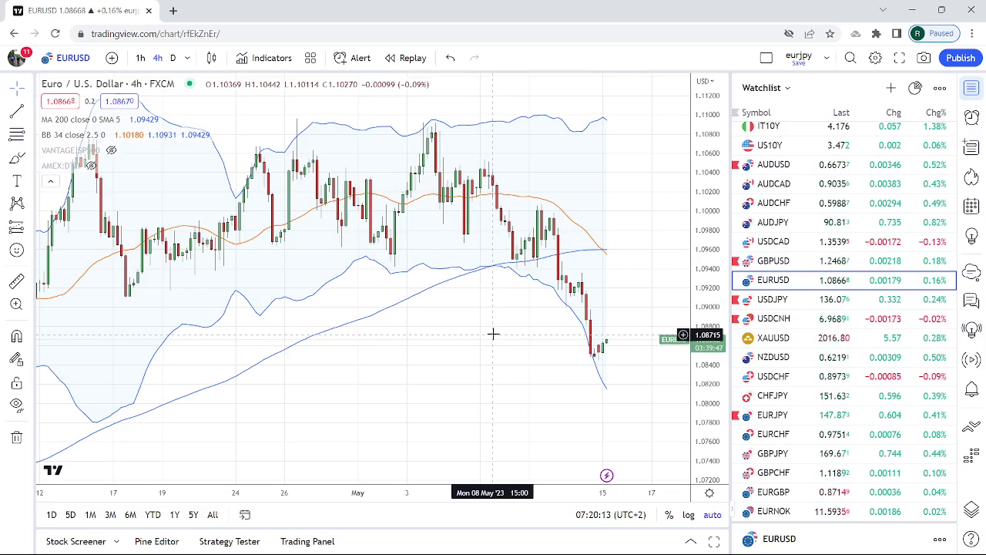
# - Load GBPUSD on the 1h timeframe and zoom out to see more history
pyautogui.click(773, 261)
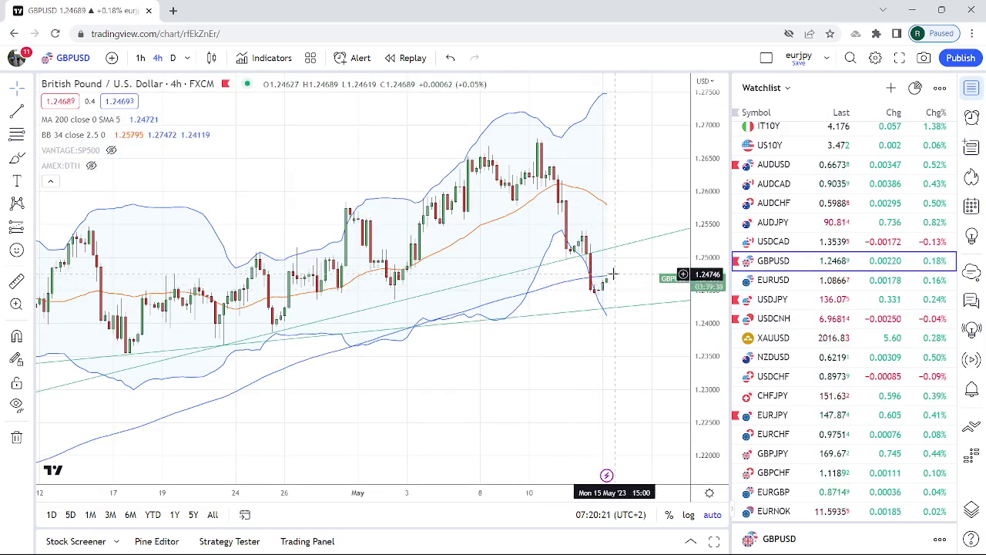
pyautogui.click(140, 58)
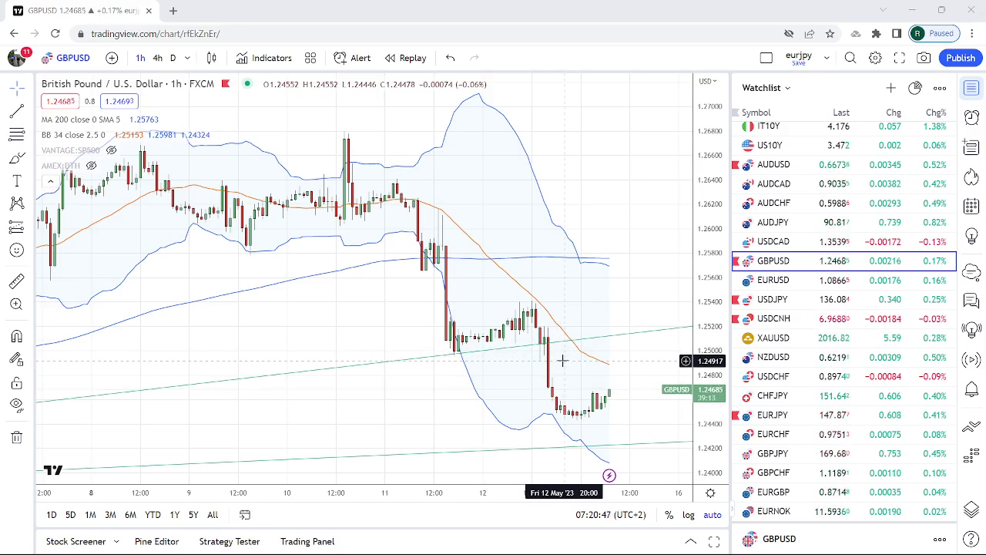
pyautogui.scroll(-2, 563, 359)
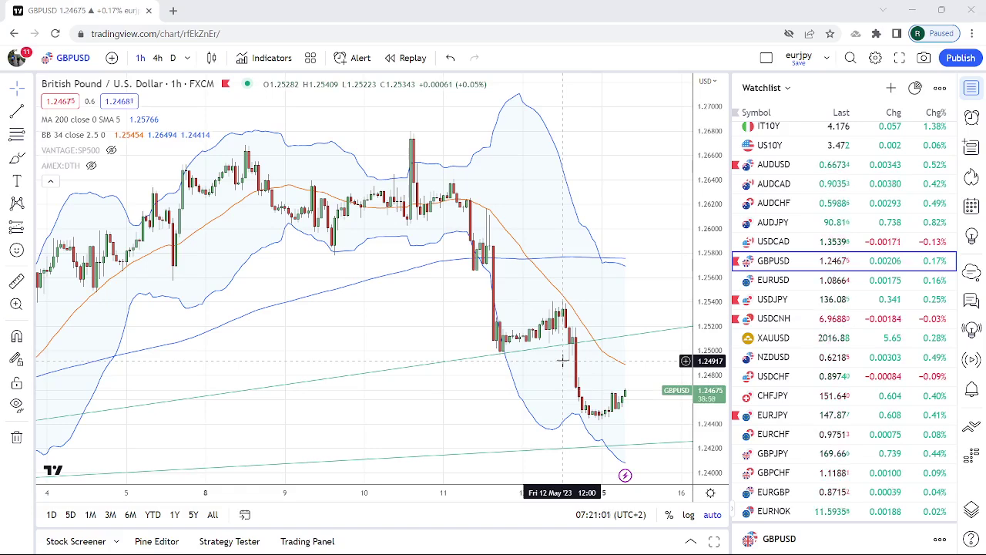
# - Return to EURUSD and set it to the 1D timeframe
pyautogui.click(766, 281)
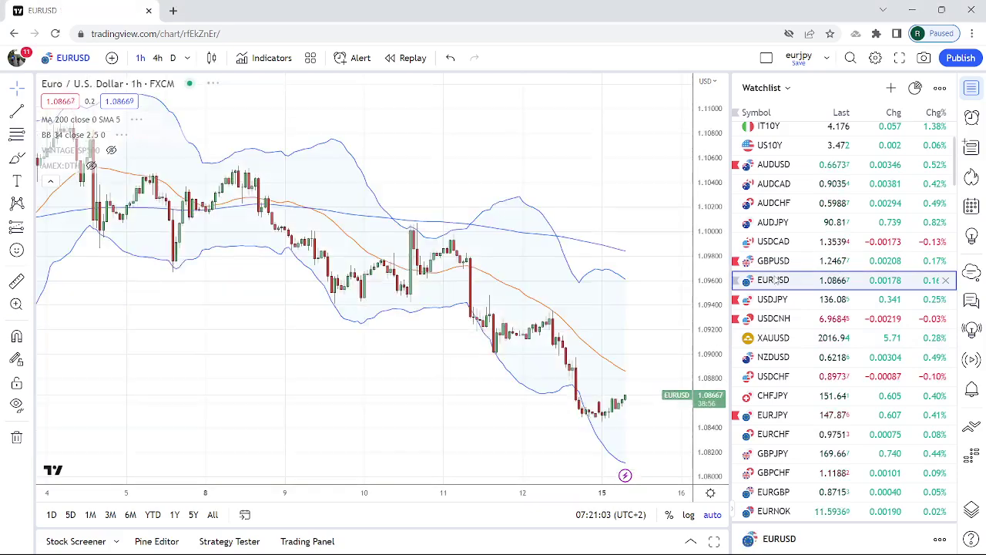
pyautogui.click(172, 59)
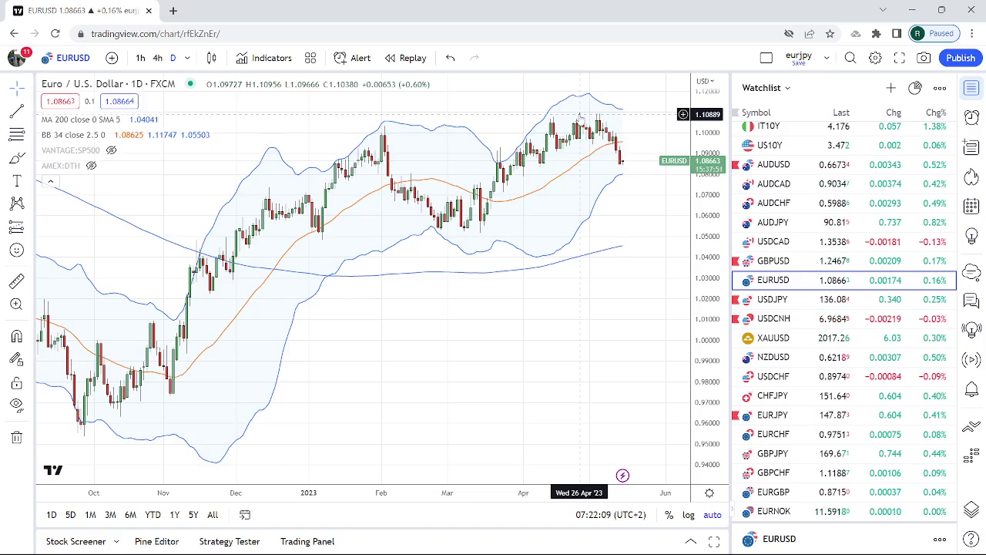
# - Load the GBPUSD daily chart and close the Java Update Checker notice
pyautogui.click(779, 262)
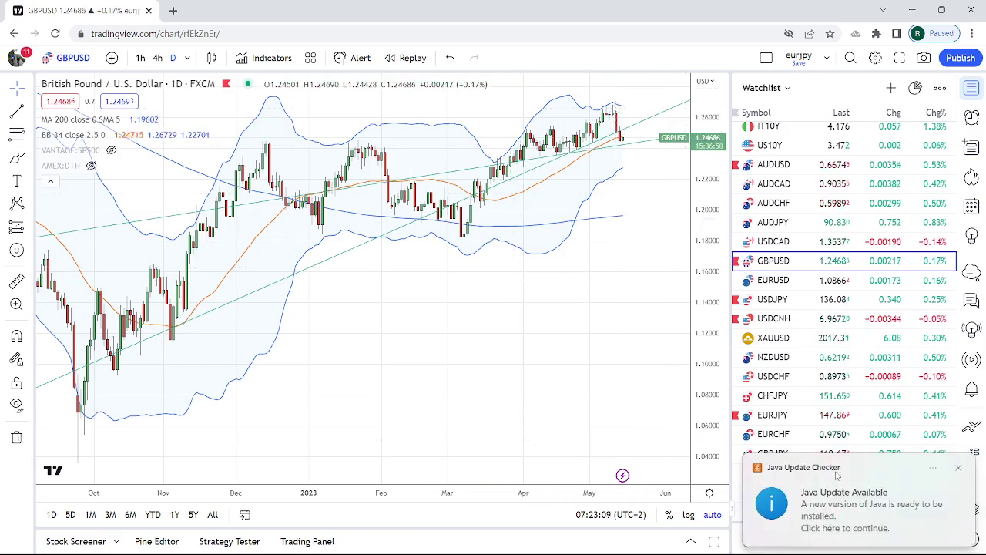
pyautogui.click(958, 467)
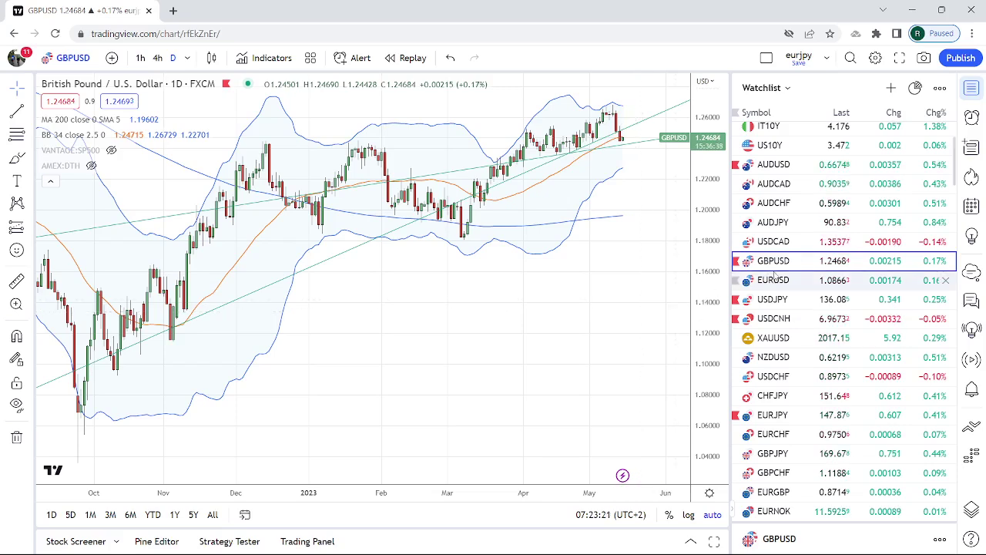
# - View NZDUSD on the 4h timeframe, then switch to GBPUSD at 4h
pyautogui.click(783, 359)
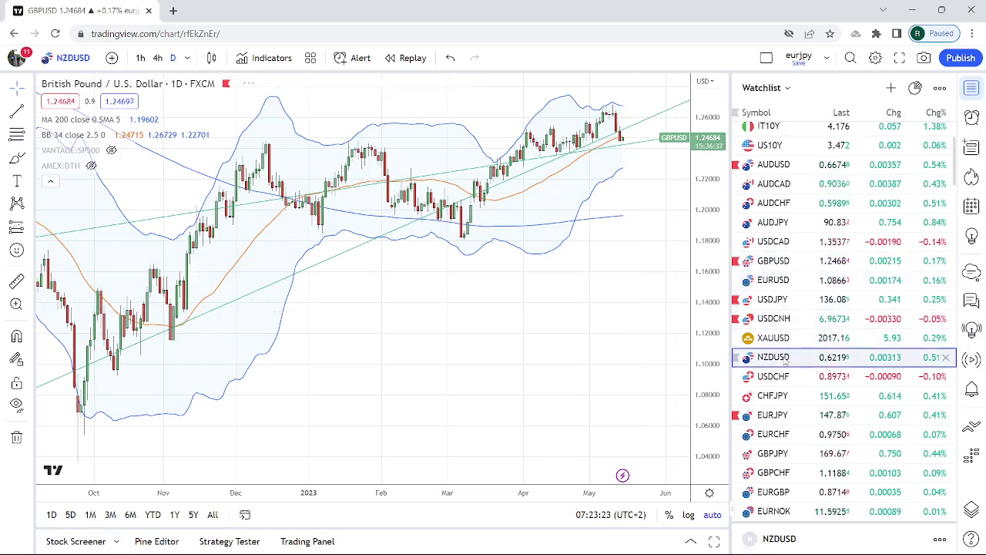
pyautogui.click(157, 58)
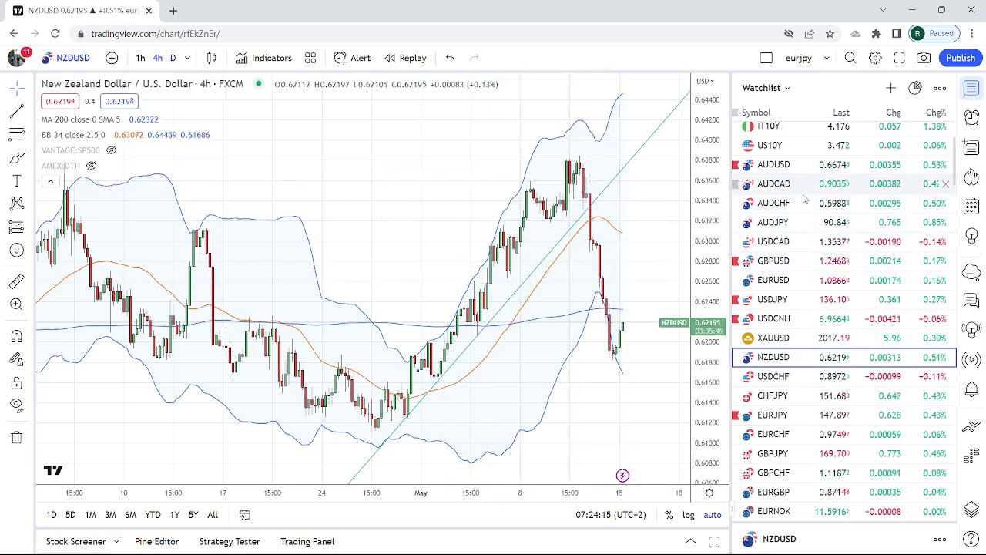
pyautogui.click(786, 262)
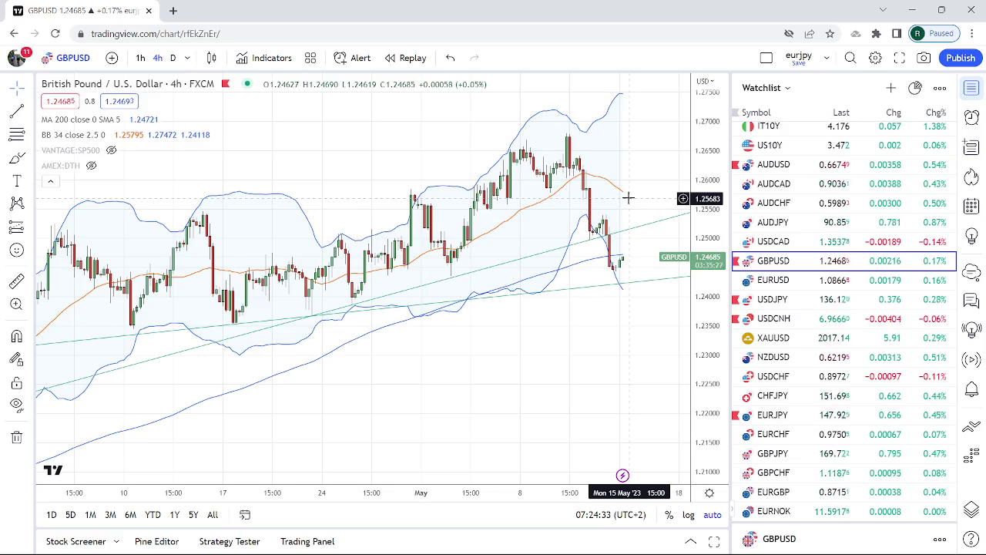
# - Load EURUSD from the watchlist, keeping the 4h timeframe
pyautogui.click(780, 282)
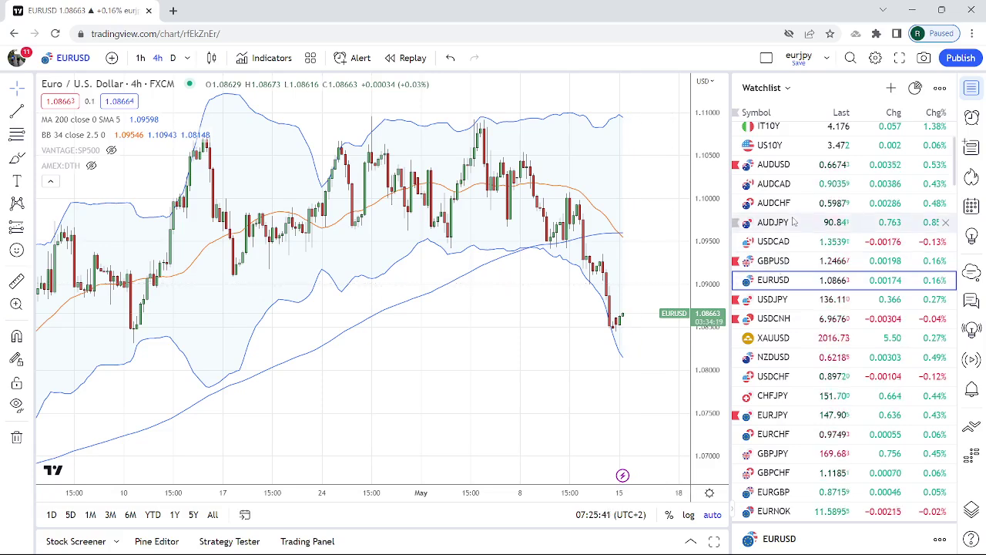
# - Load USDCHF from the watchlist on the 4h chart with 200 SMA and Bollinger Bands
pyautogui.click(793, 376)
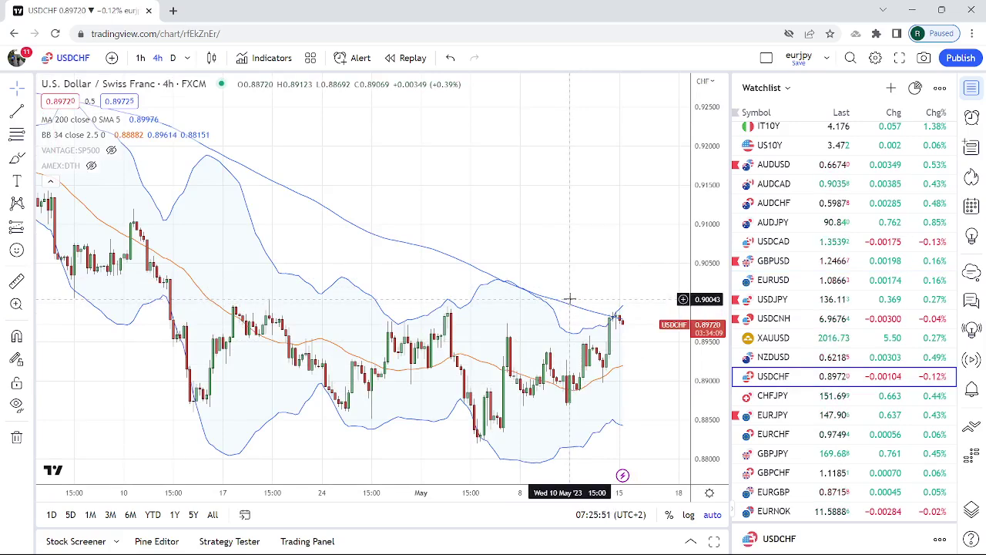
# - Draw an Extended Line from the 19 Apr high near 0.9005 along resistance toward 11 May
pyautogui.click(30, 112)
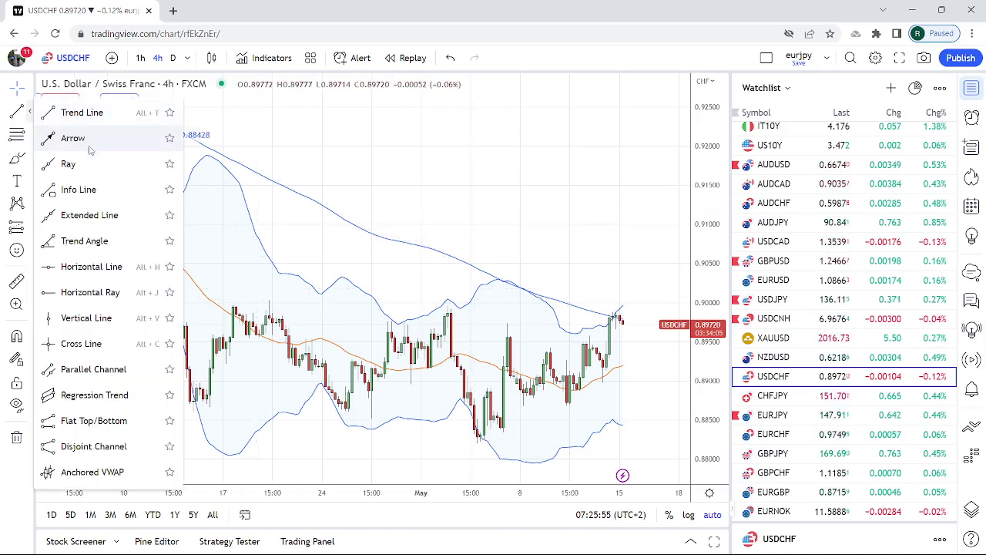
pyautogui.click(99, 119)
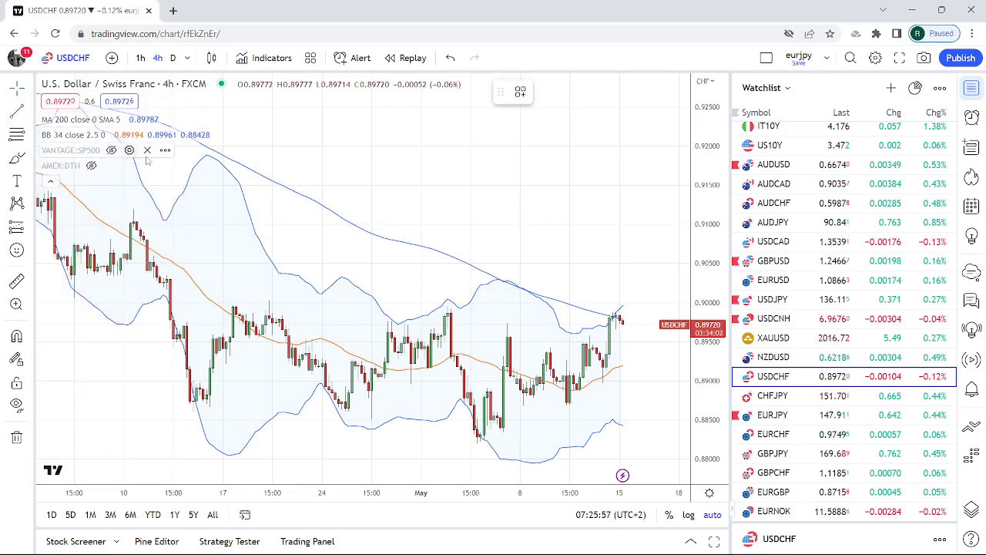
pyautogui.click(30, 113)
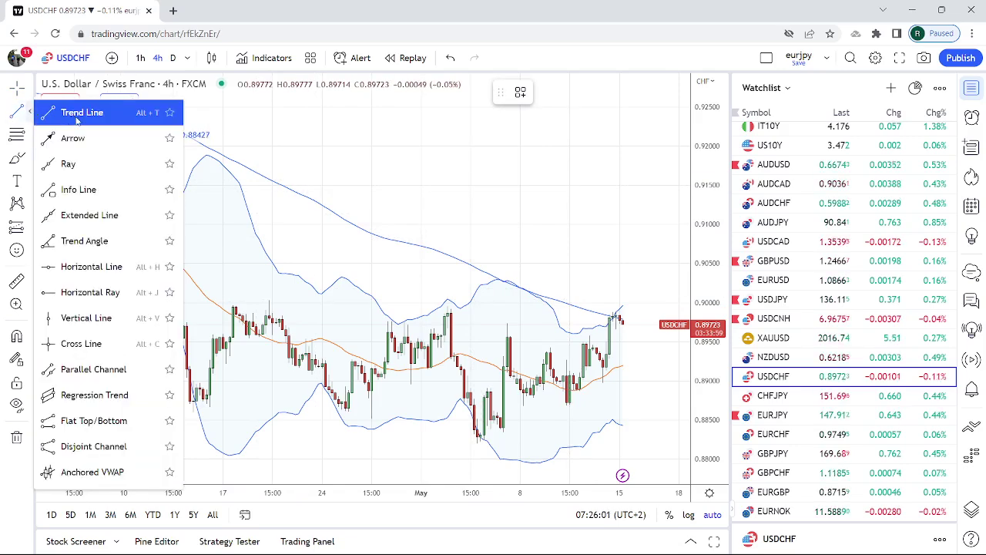
pyautogui.click(104, 217)
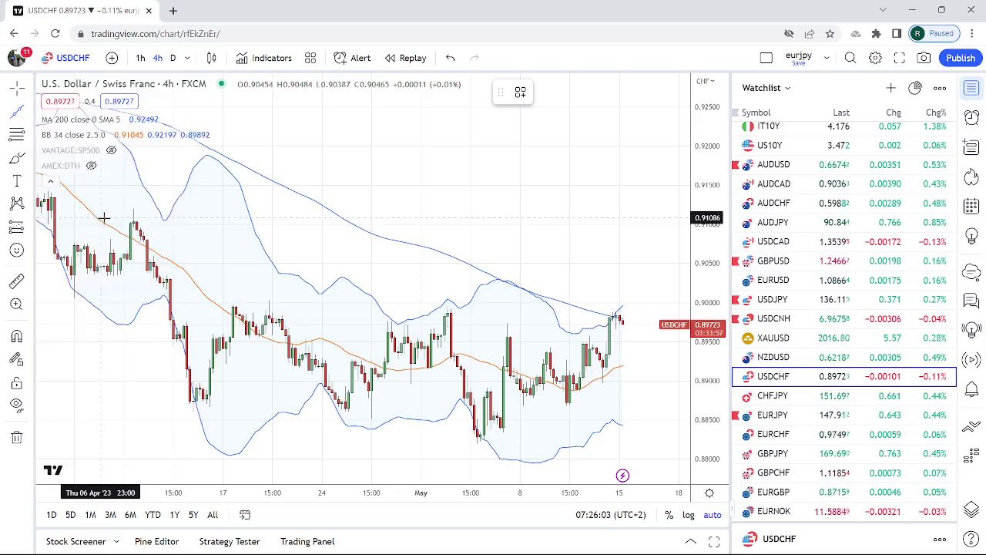
pyautogui.click(269, 299)
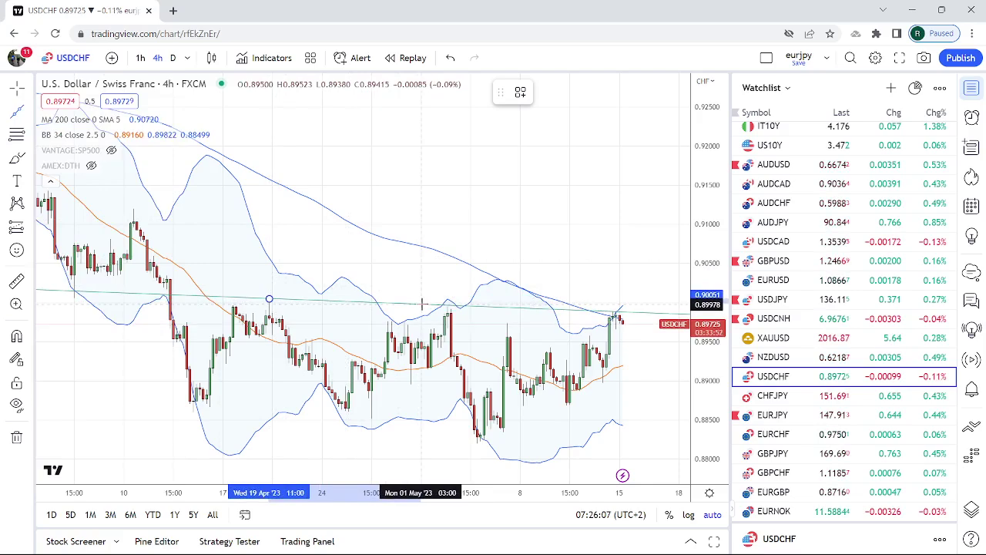
pyautogui.click(422, 304)
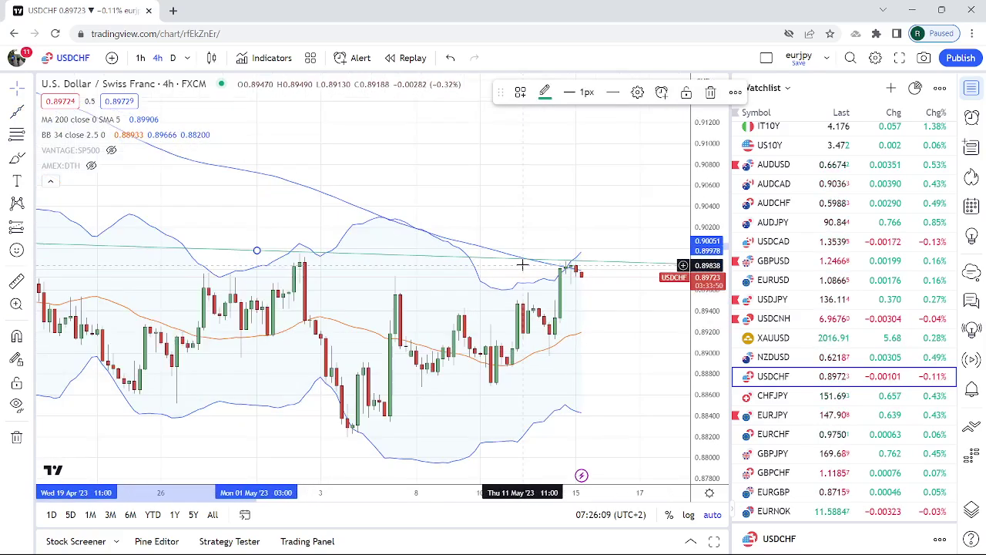
pyautogui.scroll(3, 586, 270)
pyautogui.scroll(-2, 570, 255)
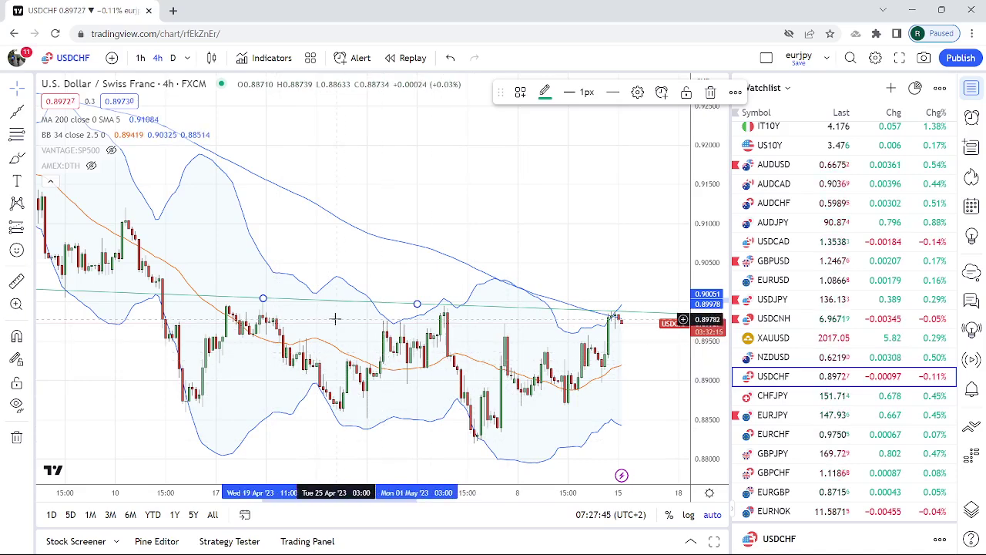
pyautogui.scroll(-6, 327, 296)
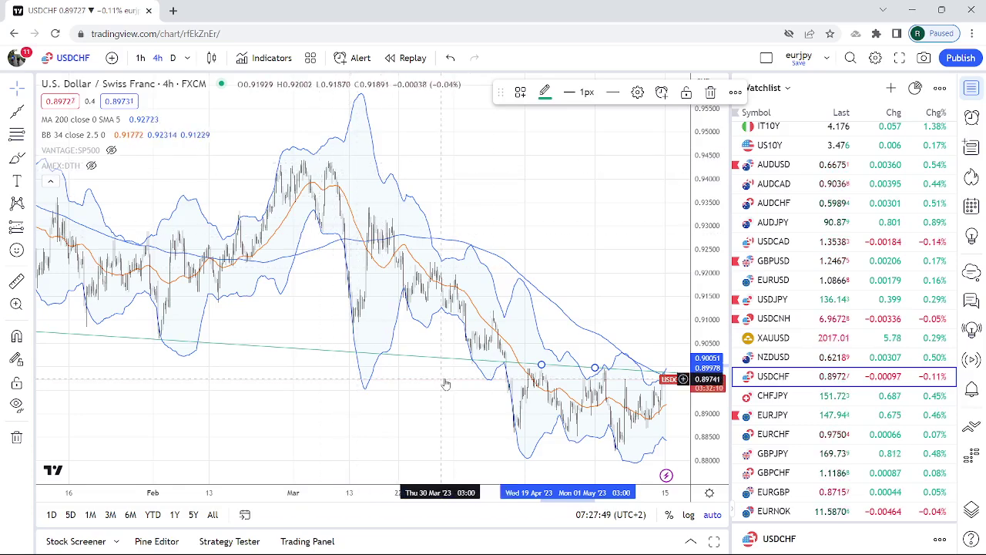
pyautogui.scroll(5, 446, 383)
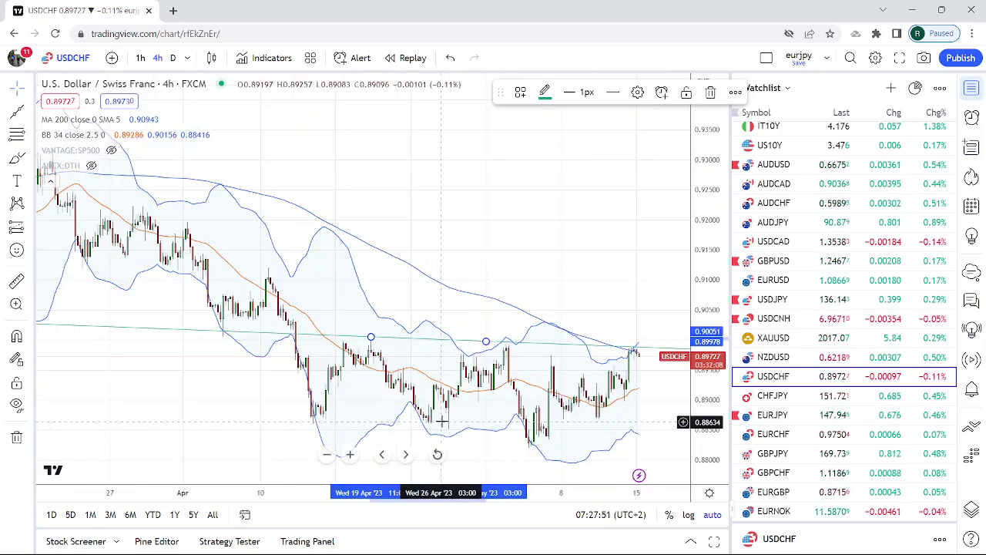
pyautogui.scroll(3, 443, 421)
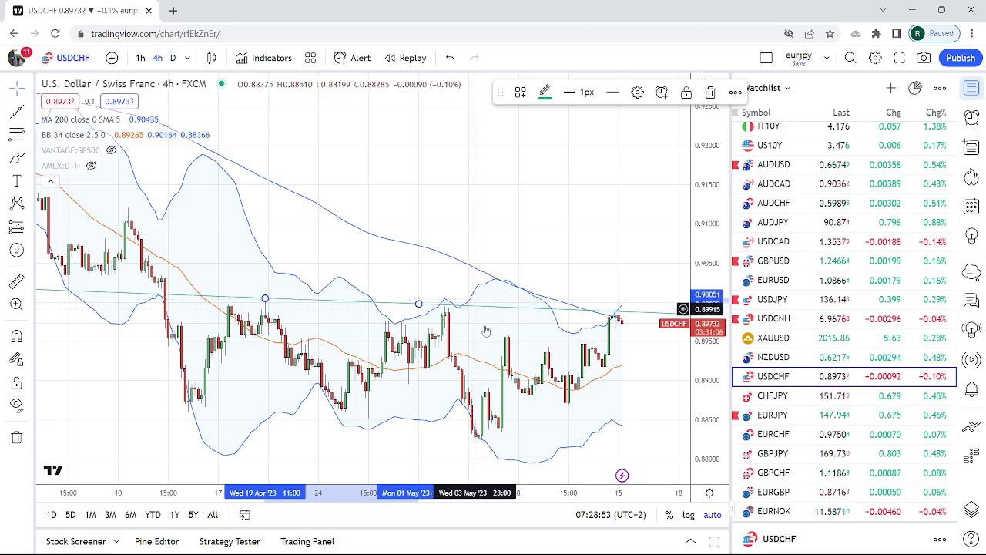
# - Load EURCHF from the Watchlist and zoom the time axis to inspect the 200 SMA and Bollinger Bands
pyautogui.click(778, 435)
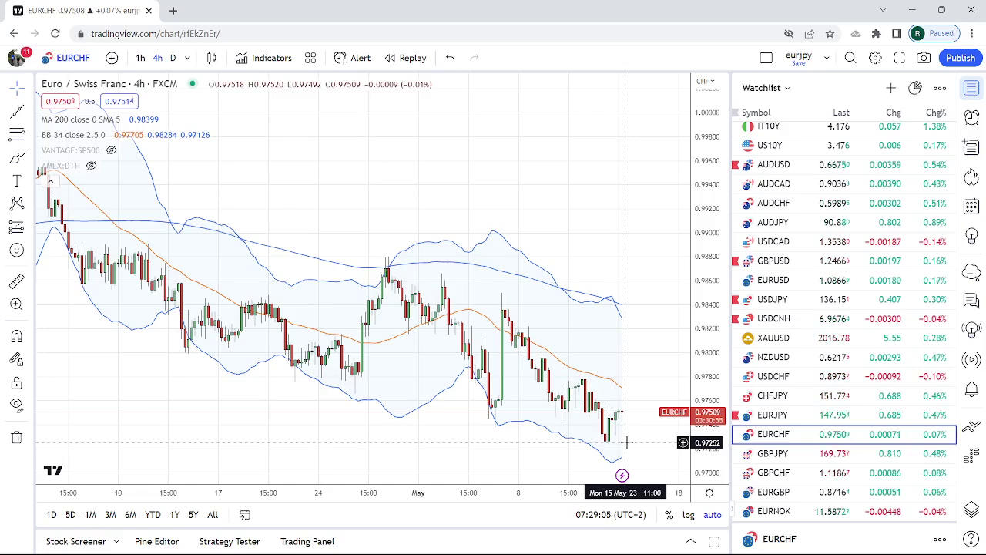
pyautogui.scroll(2, 627, 442)
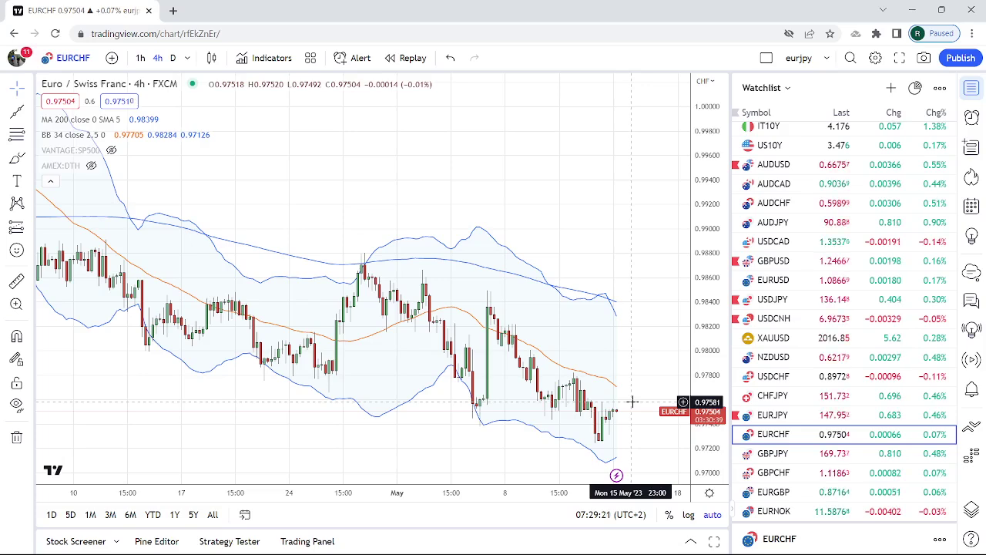
pyautogui.scroll(-5, 631, 401)
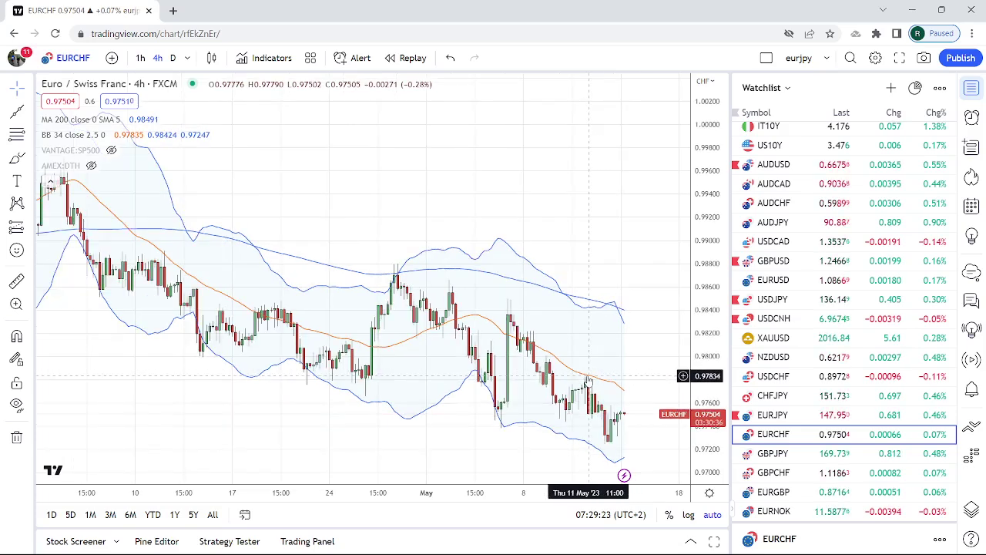
pyautogui.scroll(-2, 323, 208)
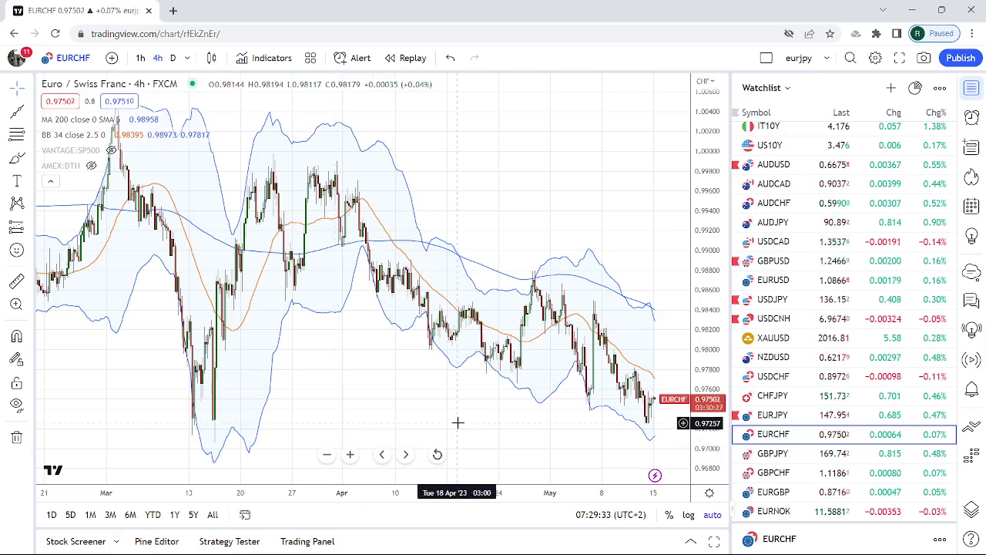
pyautogui.scroll(2, 429, 423)
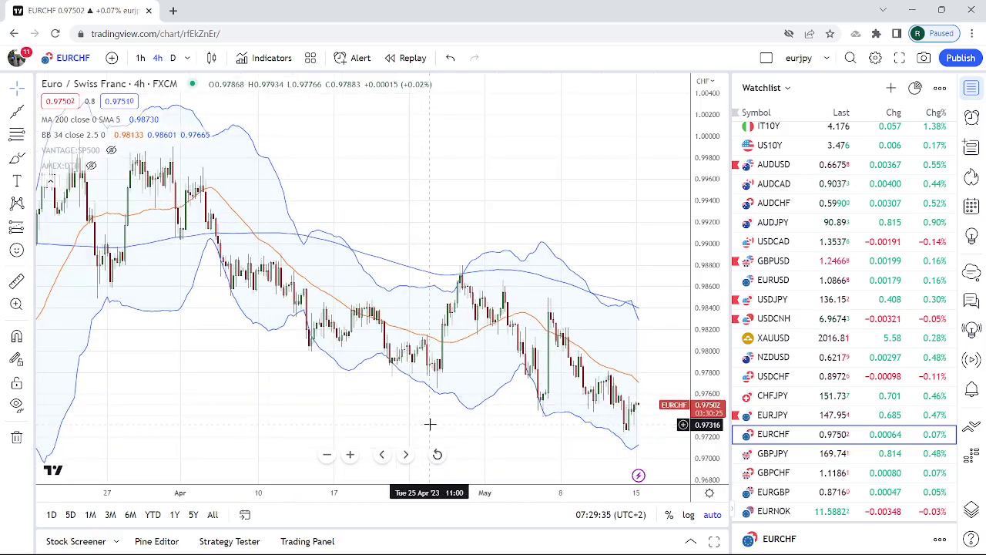